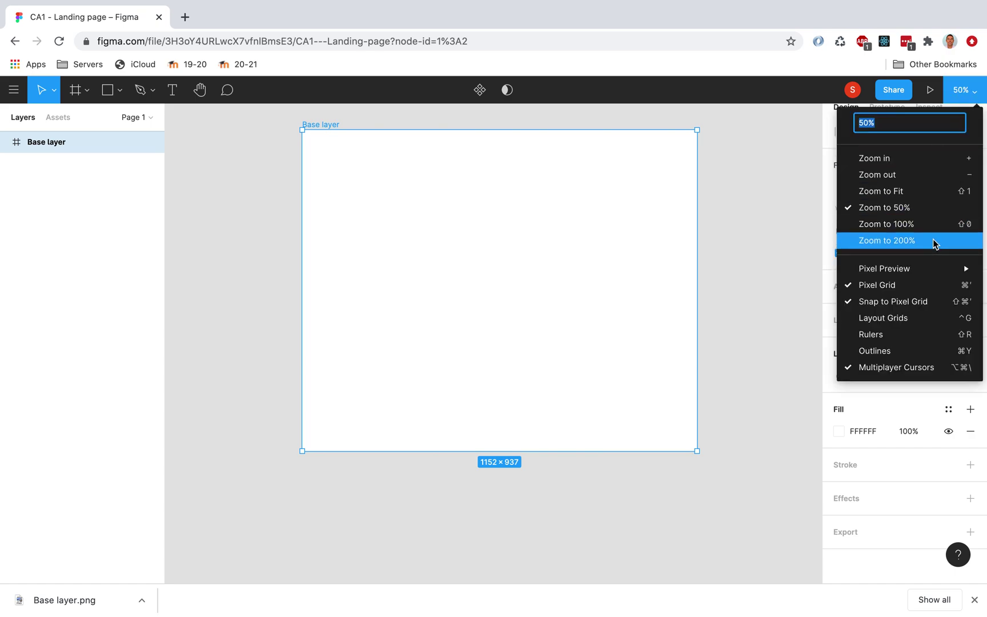
Extend the lower edge of the Base layer frame to a height of about 1090
{"action": "left_click", "coordinate": [864, 128]}
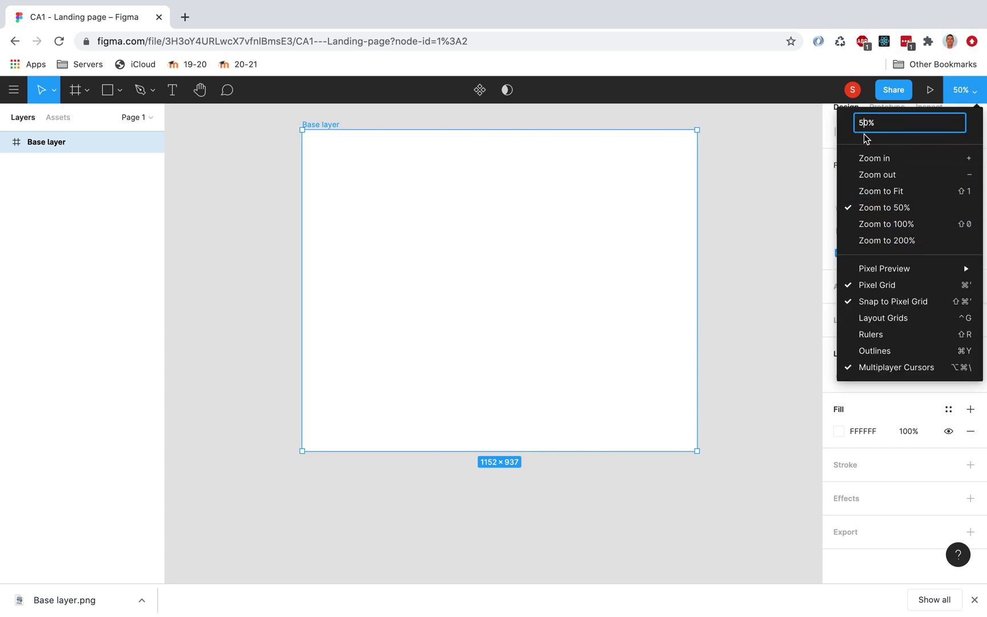
{"action": "key", "text": "BackSpace"}
{"action": "type", "text": "7"}
{"action": "key", "text": "Return"}
{"action": "scroll", "coordinate": [540, 296], "scroll_direction": "down", "scroll_amount": 2}
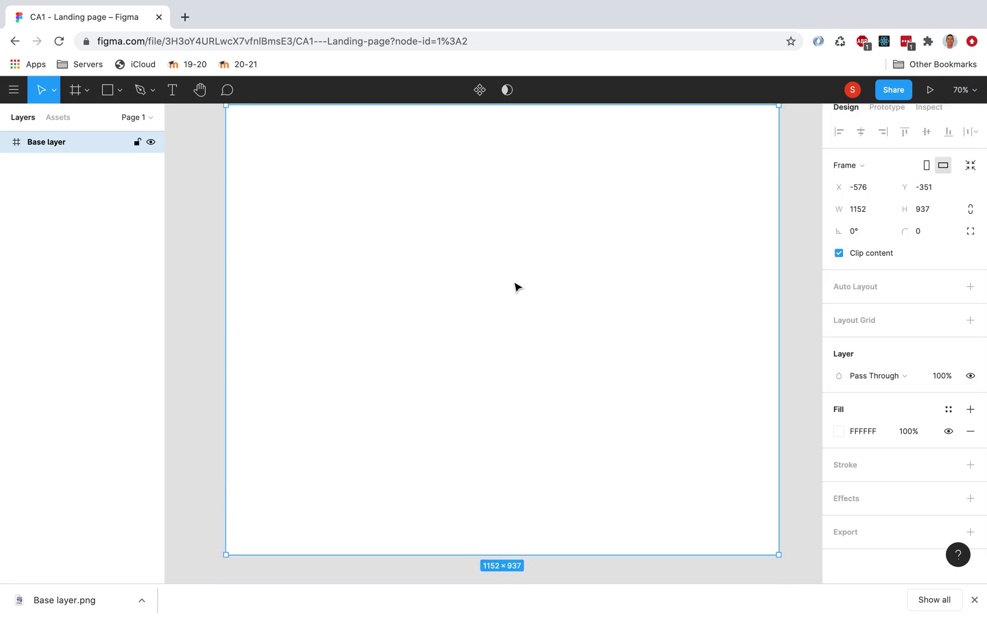
{"action": "mouse_move", "coordinate": [374, 554]}
{"action": "left_mouse_down"}
{"action": "mouse_move", "coordinate": [372, 577]}
{"action": "mouse_move", "coordinate": [374, 562]}
{"action": "left_mouse_up"}
{"action": "scroll", "coordinate": [516, 412], "scroll_direction": "up", "scroll_amount": 4}
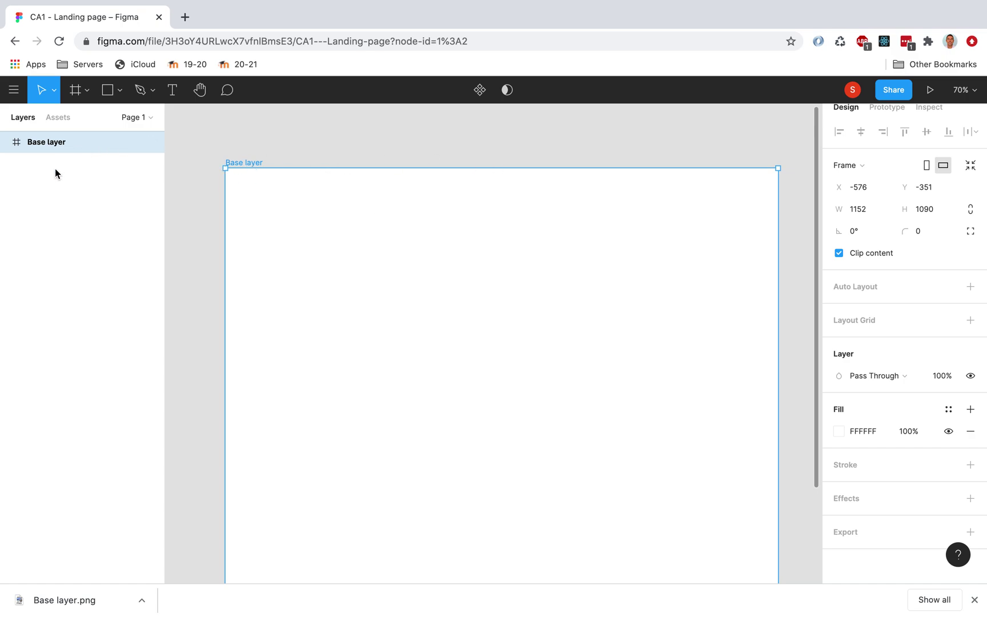
Draw a rectangle about 1124 × 141 across the top of the Base layer frame
{"action": "left_click", "coordinate": [108, 90]}
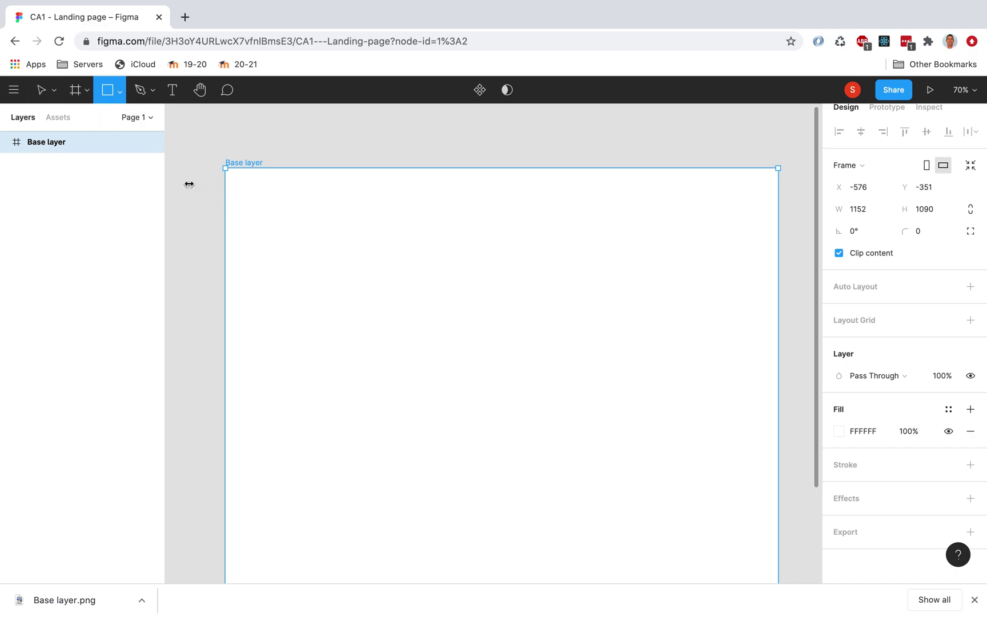
{"action": "mouse_move", "coordinate": [232, 176]}
{"action": "left_mouse_down"}
{"action": "mouse_move", "coordinate": [233, 210]}
{"action": "mouse_move", "coordinate": [262, 245]}
{"action": "mouse_move", "coordinate": [799, 247]}
{"action": "mouse_move", "coordinate": [655, 244]}
{"action": "mouse_move", "coordinate": [663, 244]}
{"action": "left_mouse_up"}
{"action": "scroll", "coordinate": [597, 321], "scroll_direction": "left", "scroll_amount": 5}
{"action": "scroll", "coordinate": [528, 302], "scroll_direction": "right", "scroll_amount": 5}
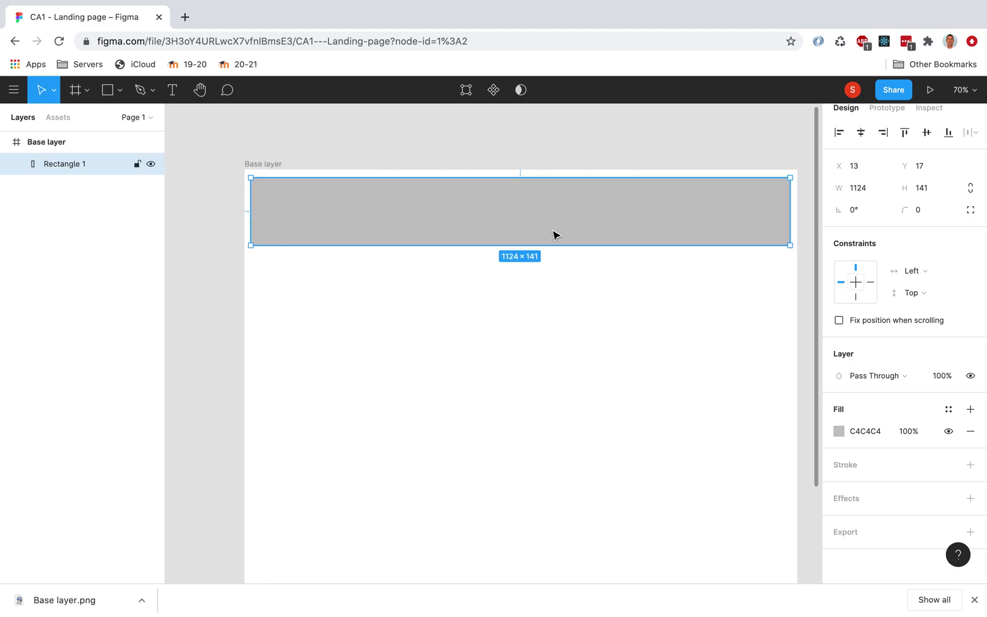
Nudge the rectangle up to Y 15 and resize it from its lower-left corner to about 1118 × 137
{"action": "key", "text": "Up"}
{"action": "key", "text": "Up"}
{"action": "key", "text": "Up"}
{"action": "key", "text": "Up"}
{"action": "key", "text": "Up"}
{"action": "key", "text": "Down"}
{"action": "key", "text": "Down"}
{"action": "key", "text": "Down"}
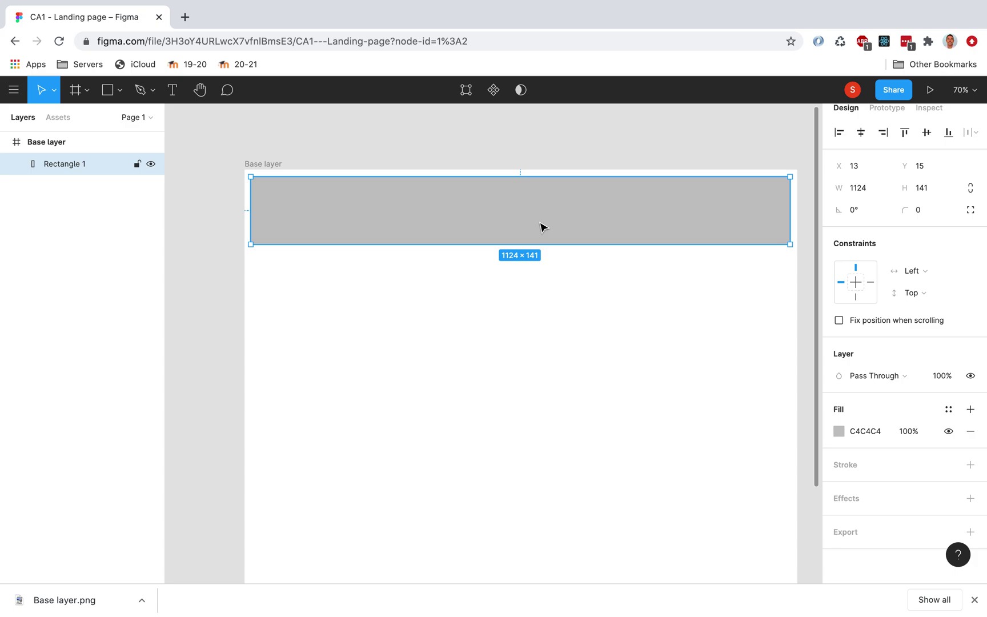
{"action": "left_click_drag", "start_coordinate": [250, 243], "coordinate": [253, 242]}
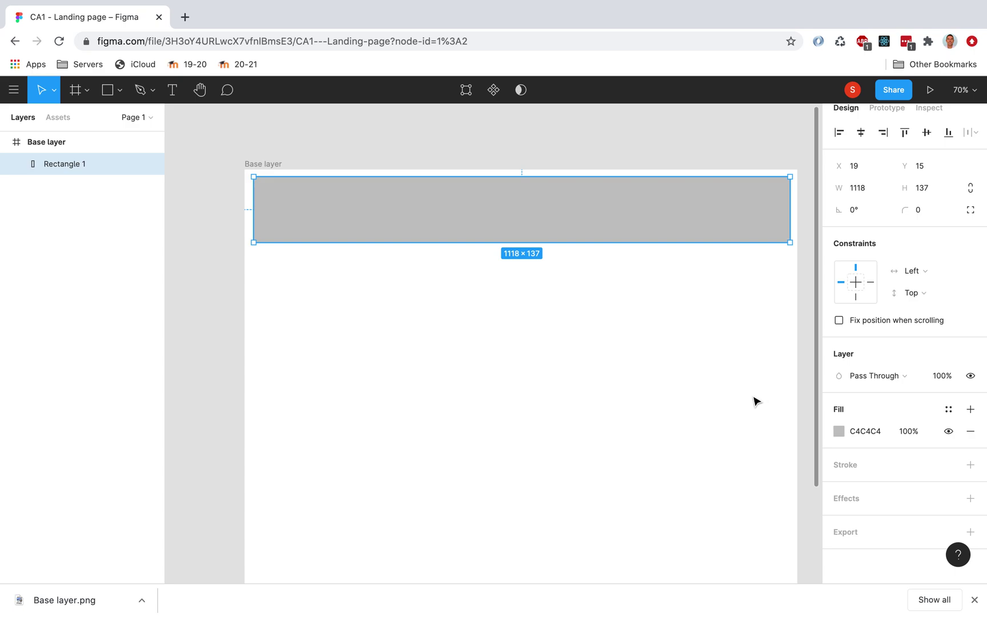
Change the rectangle's fill to dark red 930C0C
{"action": "left_click", "coordinate": [839, 431]}
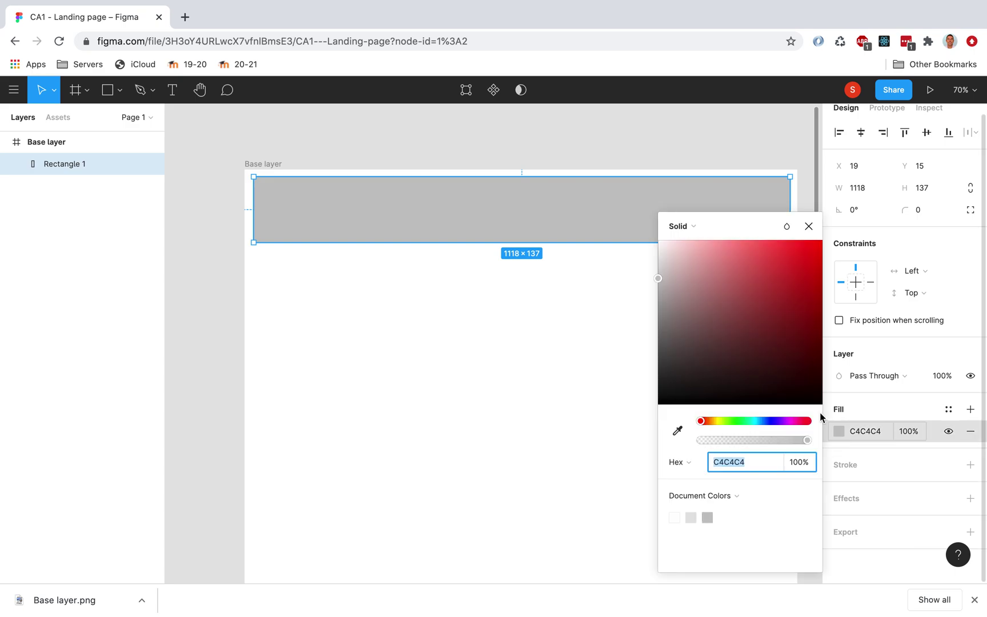
{"action": "left_click", "coordinate": [789, 316]}
{"action": "left_click", "coordinate": [808, 309]}
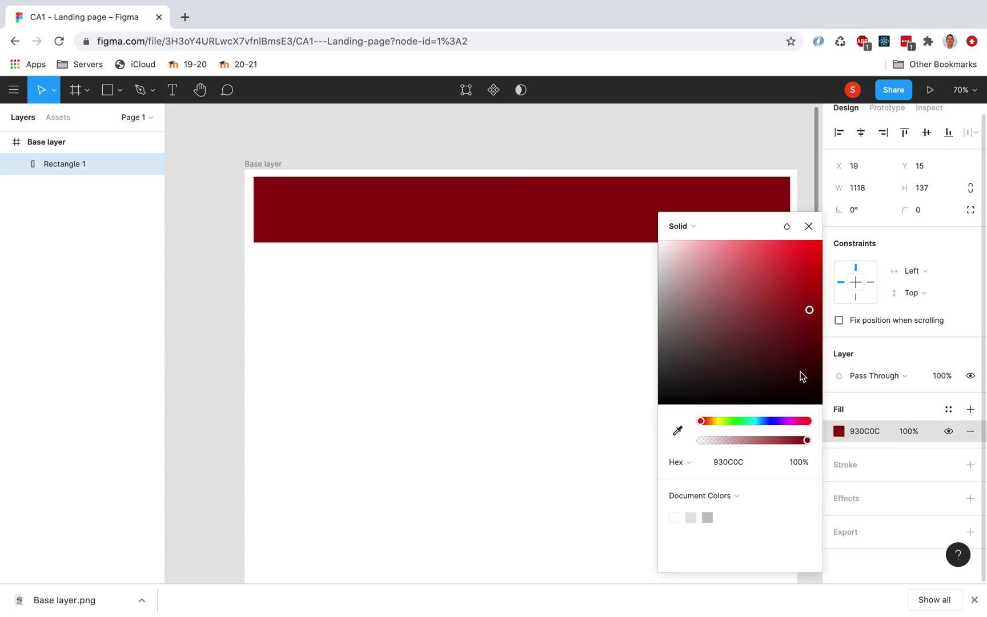
{"action": "left_click", "coordinate": [255, 123]}
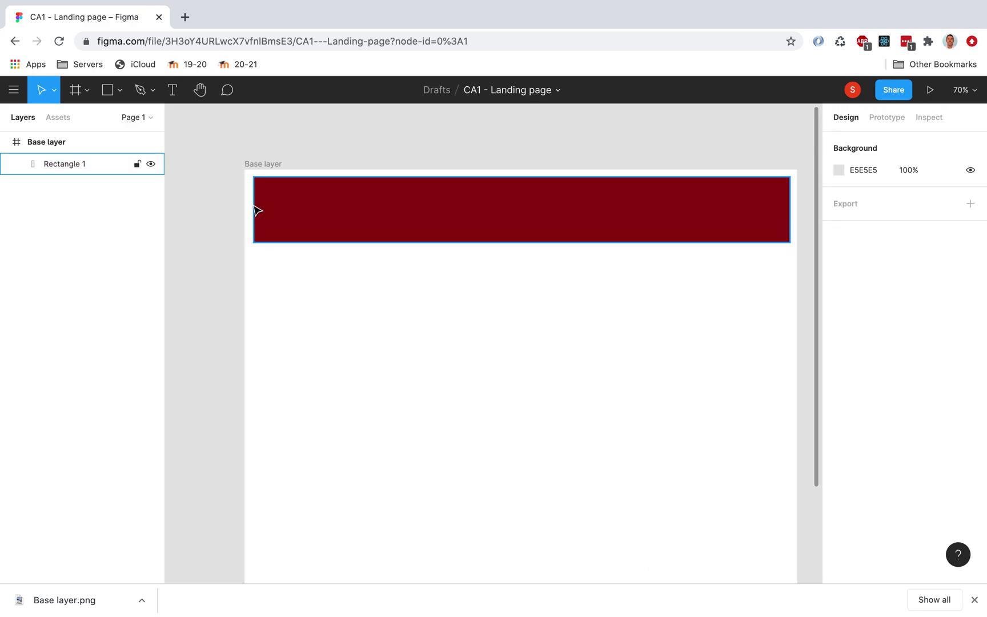
Rename the Rectangle 1 layer as Header
{"action": "double_click", "coordinate": [71, 164]}
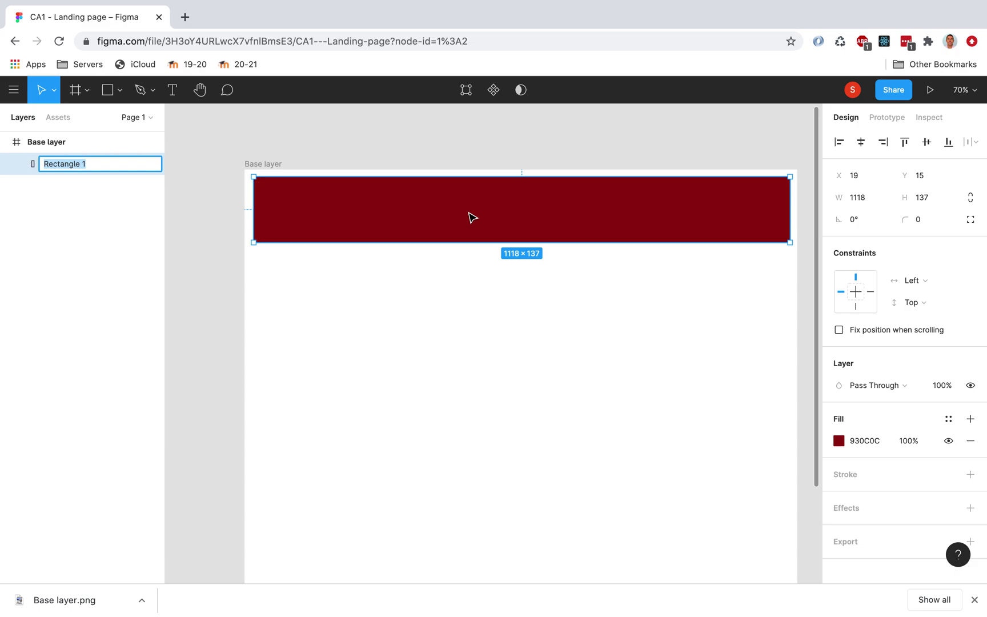
{"action": "type", "text": "Header"}
{"action": "left_click", "coordinate": [58, 218]}
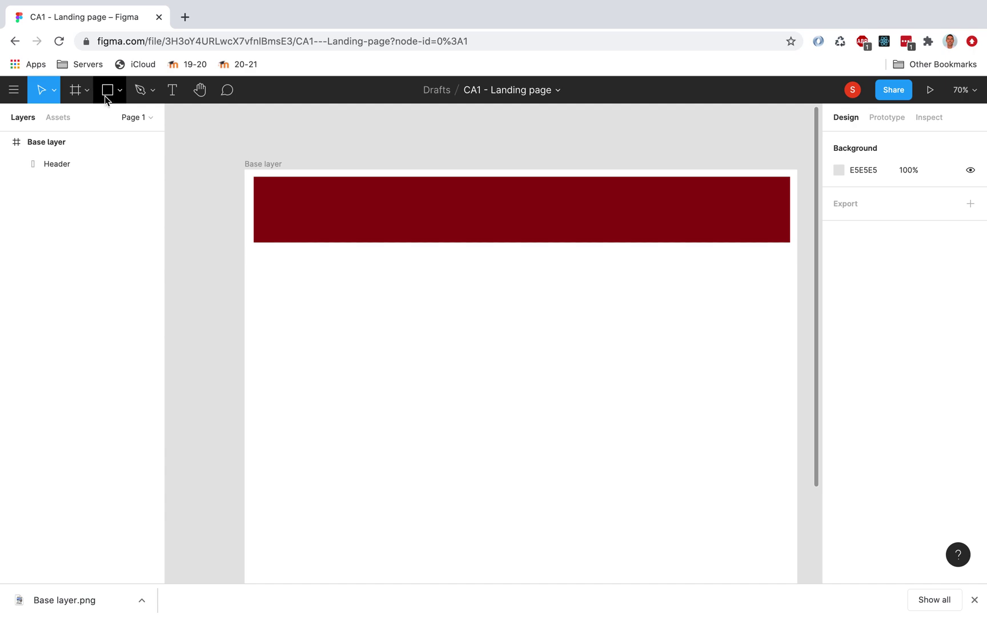
Duplicate the Header rectangle and place the copy at the bottom of the frame, at about X 17, Y 938
{"action": "left_click", "coordinate": [342, 226]}
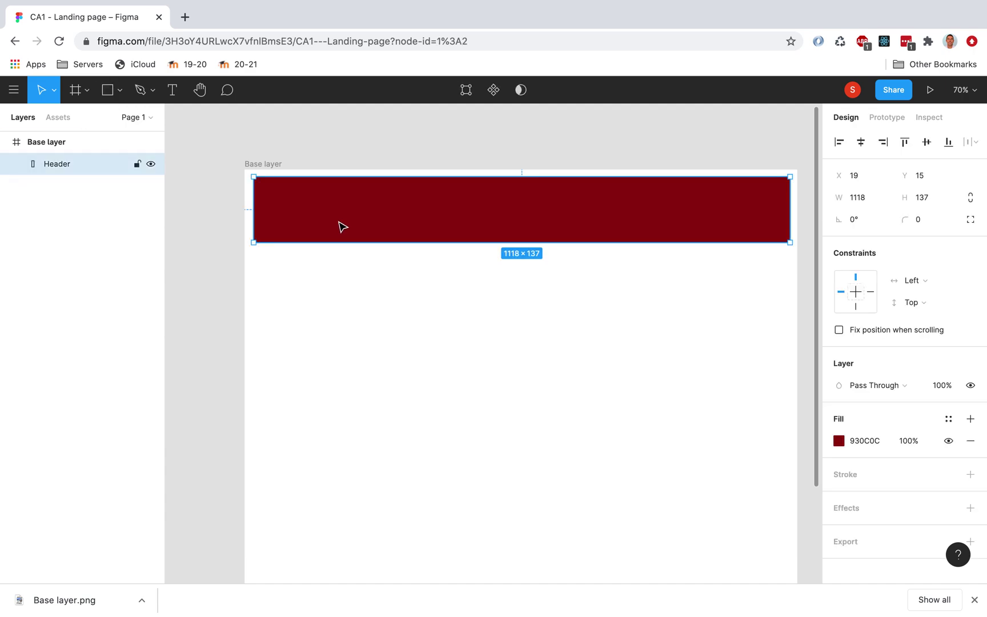
{"action": "key", "text": "ctrl+c"}
{"action": "key", "text": "ctrl+v"}
{"action": "left_click_drag", "start_coordinate": [426, 229], "coordinate": [422, 366]}
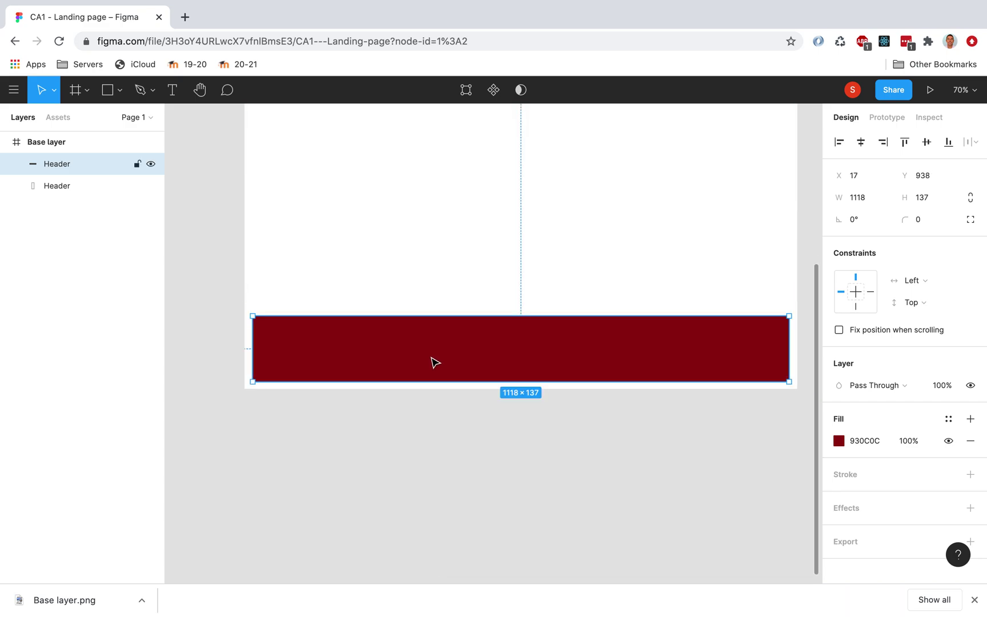
Change the bottom rectangle's fill to dark blue 1A0884
{"action": "left_click", "coordinate": [840, 440]}
{"action": "left_click", "coordinate": [840, 440]}
{"action": "left_click", "coordinate": [840, 440]}
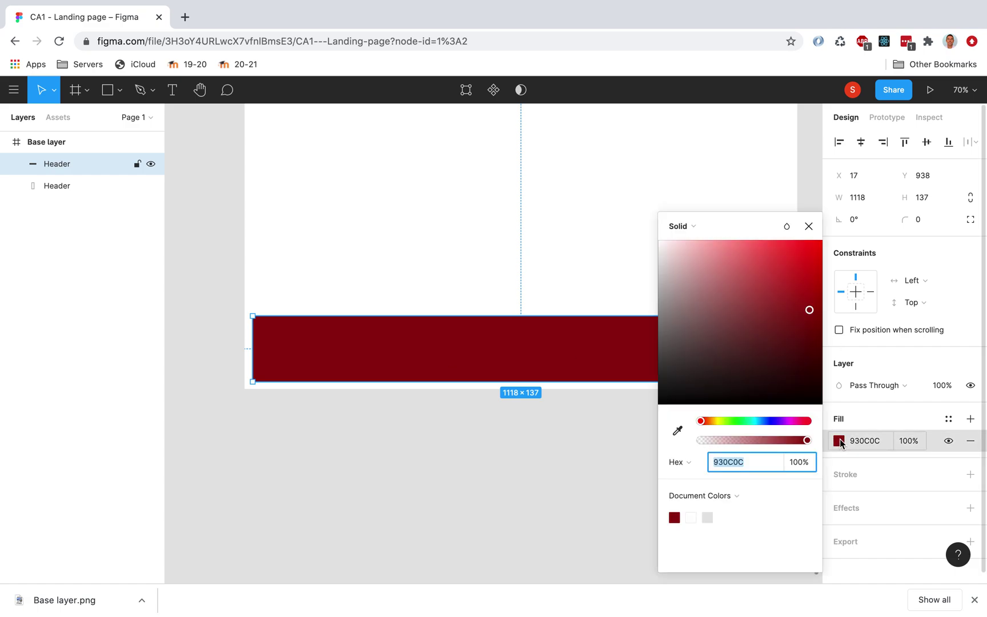
{"action": "left_click", "coordinate": [774, 421]}
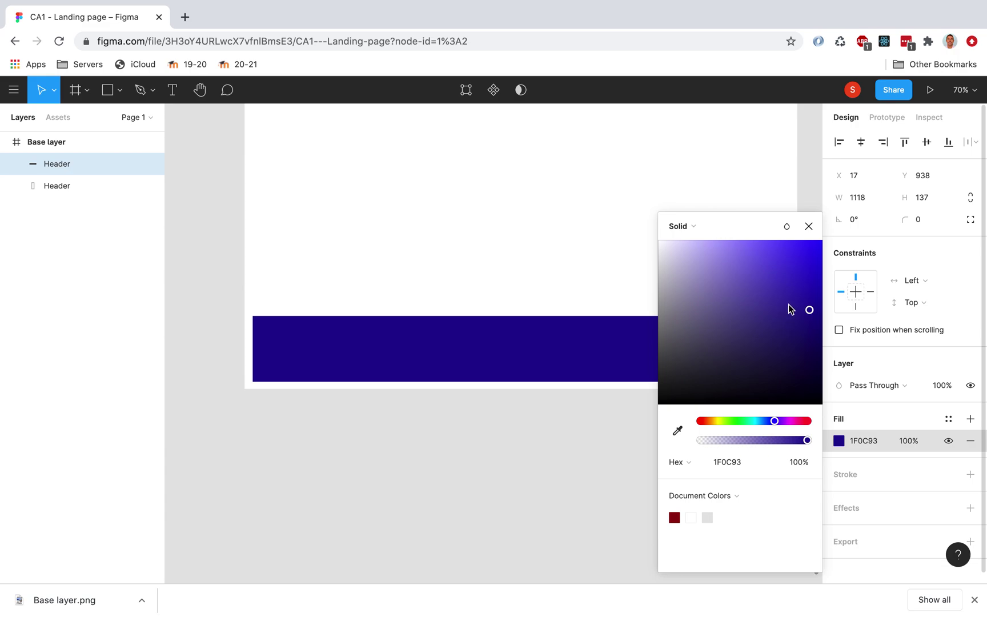
{"action": "left_click_drag", "start_coordinate": [805, 308], "coordinate": [815, 332]}
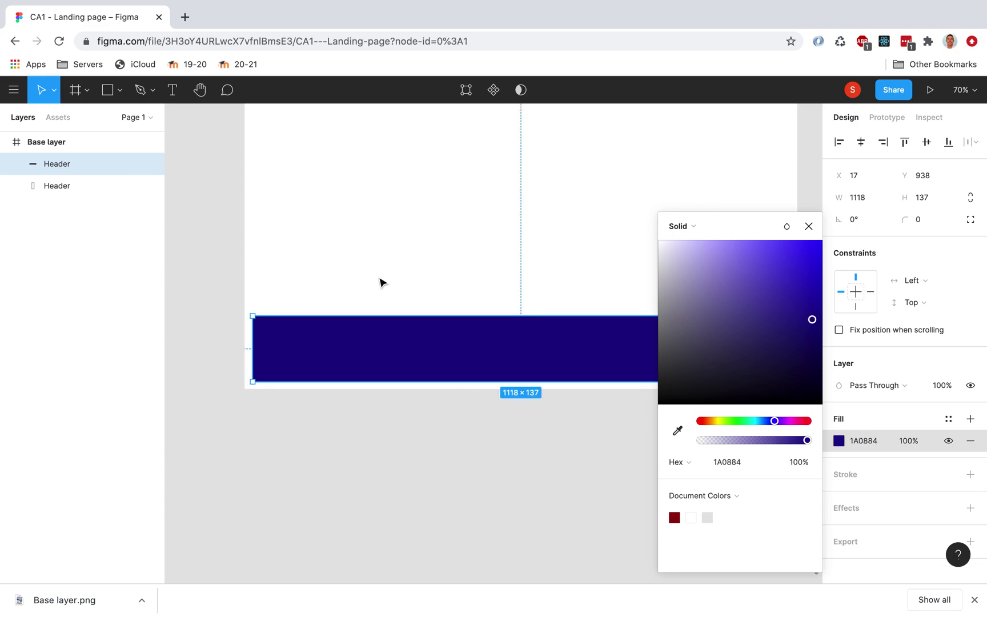
{"action": "left_click", "coordinate": [380, 282]}
Rename the blue rectangle's layer as Footer and move the Header layer above it in the layer order
{"action": "scroll", "coordinate": [705, 308], "scroll_direction": "up", "scroll_amount": 7}
{"action": "scroll", "coordinate": [705, 308], "scroll_direction": "down", "scroll_amount": 4}
{"action": "scroll", "coordinate": [705, 308], "scroll_direction": "up", "scroll_amount": 4}
{"action": "scroll", "coordinate": [703, 304], "scroll_direction": "down", "scroll_amount": 6}
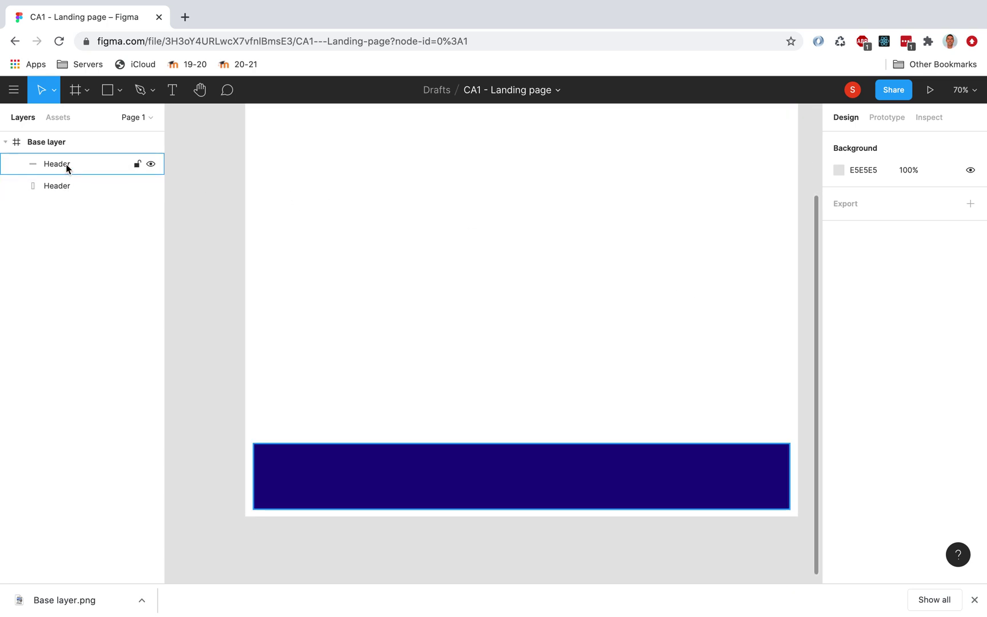
{"action": "double_click", "coordinate": [67, 165]}
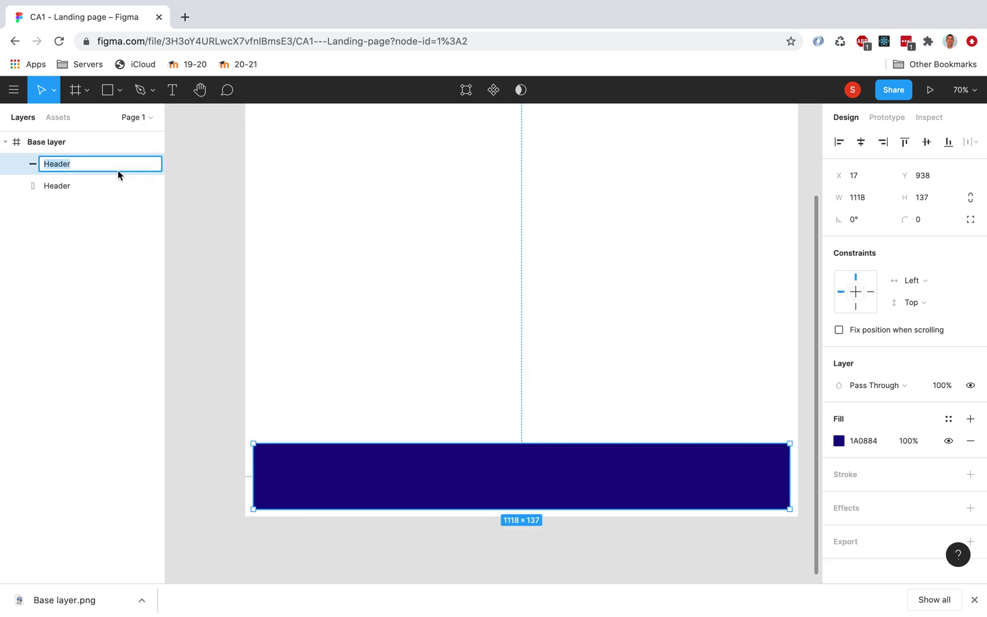
{"action": "type", "text": "Footer"}
{"action": "left_click", "coordinate": [85, 217]}
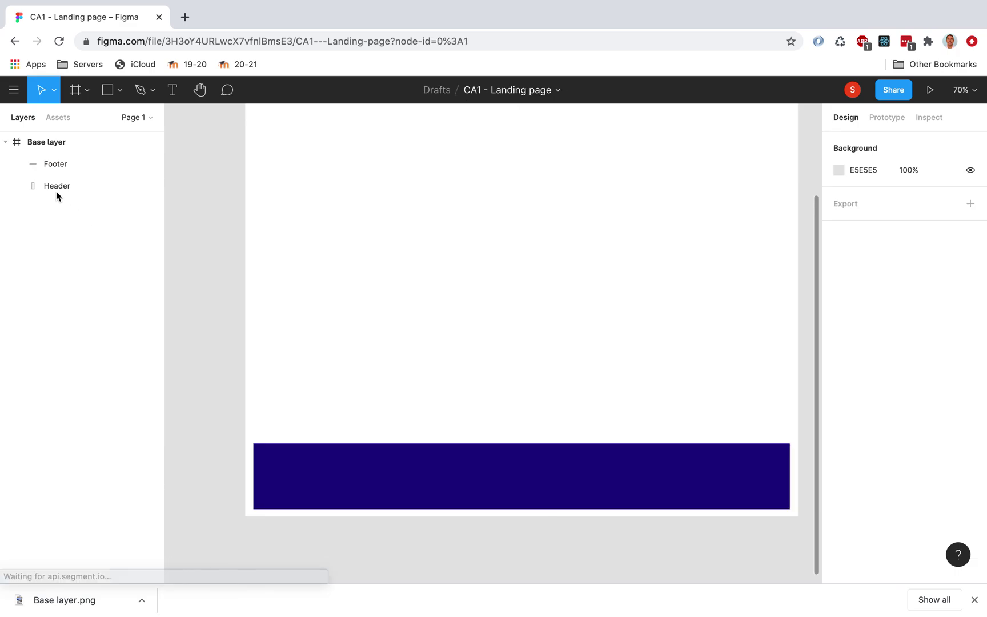
{"action": "left_click_drag", "start_coordinate": [42, 186], "coordinate": [45, 164]}
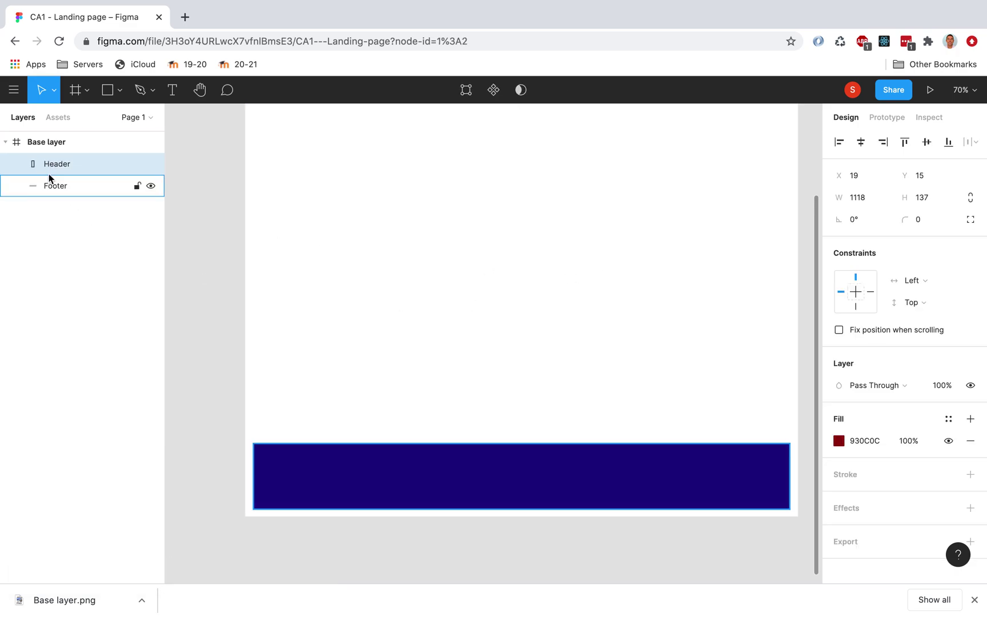
Draw a circle about 263 × 263 near the frame's left edge between header and footer, at about X 44, Y 440
{"action": "scroll", "coordinate": [440, 269], "scroll_direction": "up", "scroll_amount": 5}
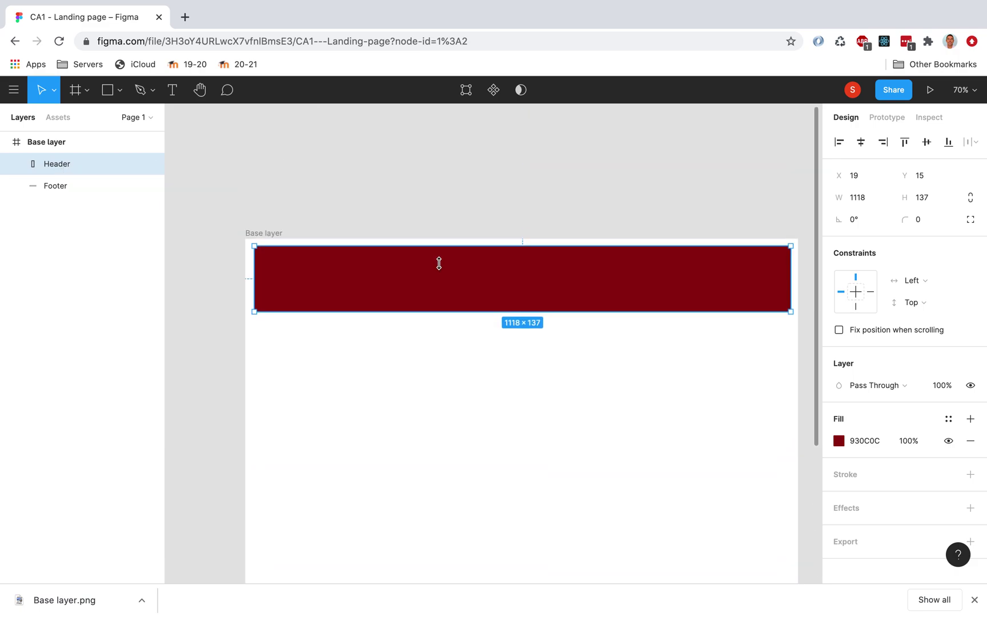
{"action": "scroll", "coordinate": [491, 436], "scroll_direction": "down", "scroll_amount": 3}
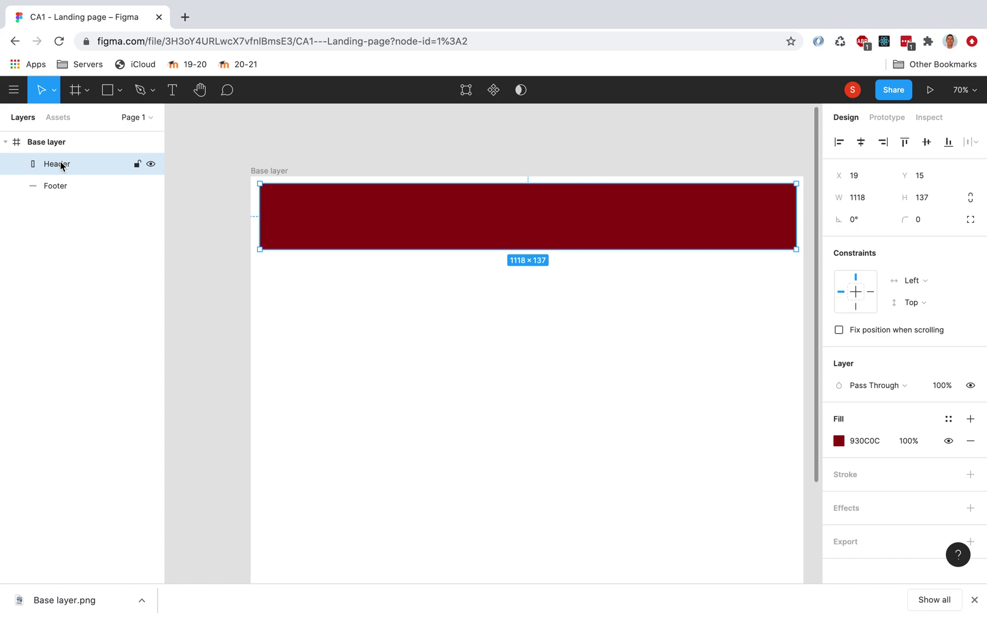
{"action": "scroll", "coordinate": [456, 403], "scroll_direction": "down", "scroll_amount": 5}
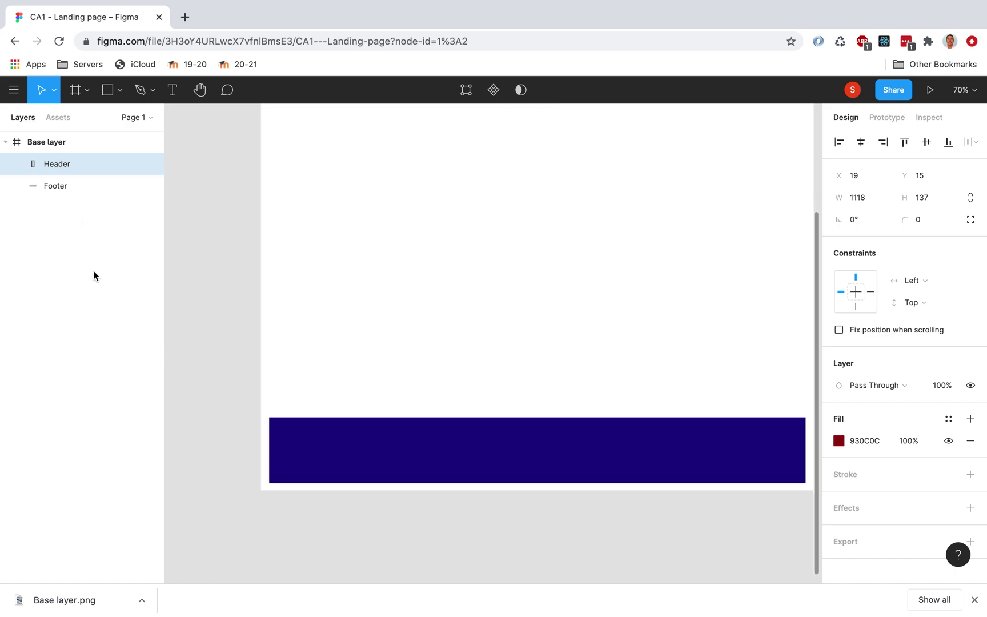
{"action": "scroll", "coordinate": [661, 387], "scroll_direction": "up", "scroll_amount": 4}
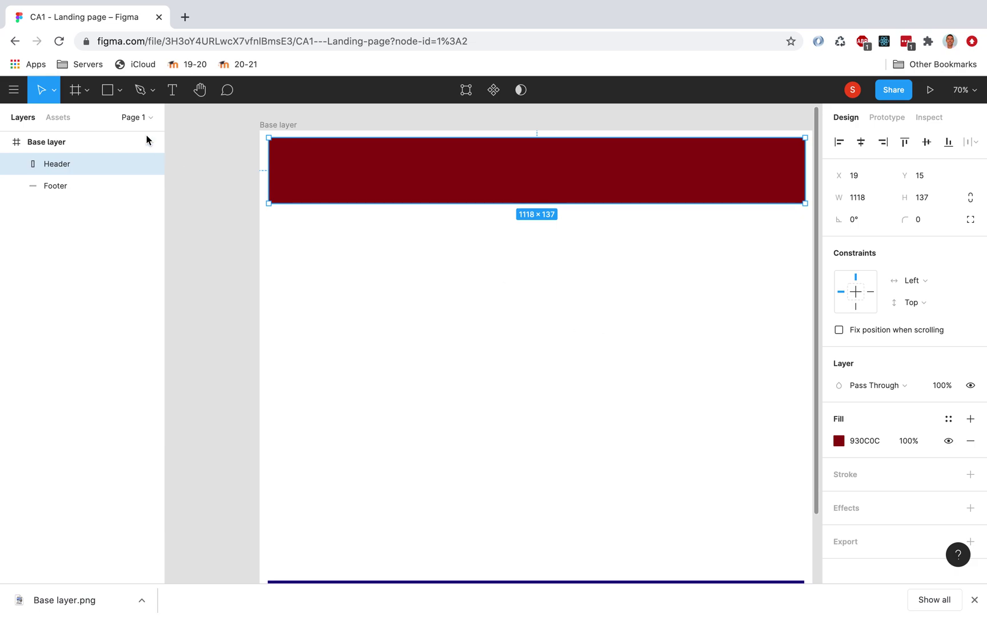
{"action": "left_click", "coordinate": [119, 90]}
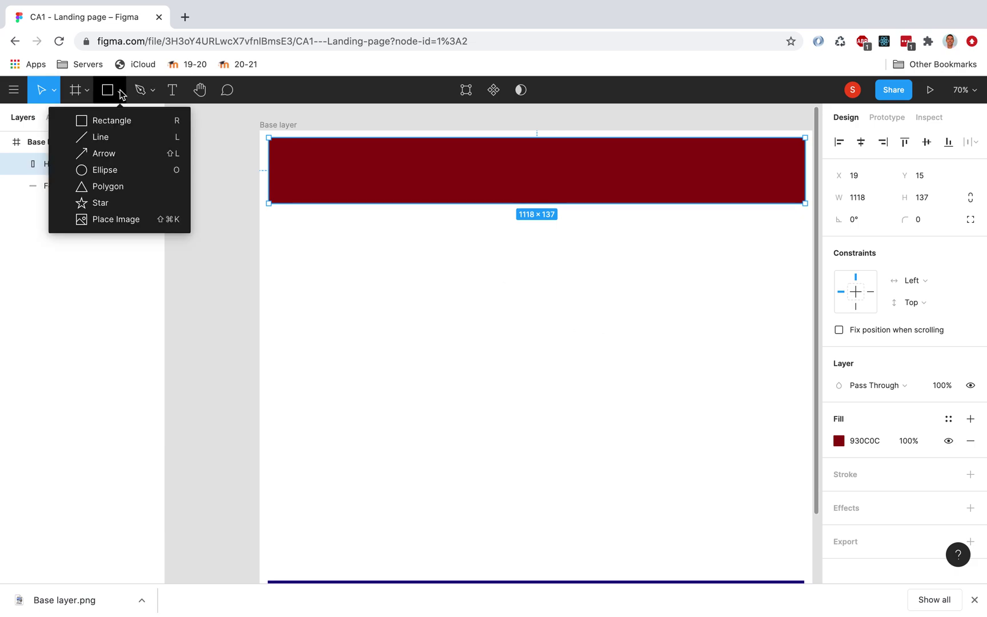
{"action": "left_click", "coordinate": [112, 169]}
{"action": "mouse_move", "coordinate": [307, 282]}
{"action": "left_mouse_down"}
{"action": "mouse_move", "coordinate": [445, 415]}
{"action": "mouse_move", "coordinate": [516, 433]}
{"action": "mouse_move", "coordinate": [522, 445]}
{"action": "mouse_move", "coordinate": [423, 412]}
{"action": "mouse_move", "coordinate": [392, 373]}
{"action": "mouse_move", "coordinate": [469, 425]}
{"action": "mouse_move", "coordinate": [450, 412]}
{"action": "mouse_move", "coordinate": [455, 321]}
{"action": "mouse_move", "coordinate": [413, 291]}
{"action": "mouse_move", "coordinate": [465, 427]}
{"action": "mouse_move", "coordinate": [581, 366]}
{"action": "left_mouse_up"}
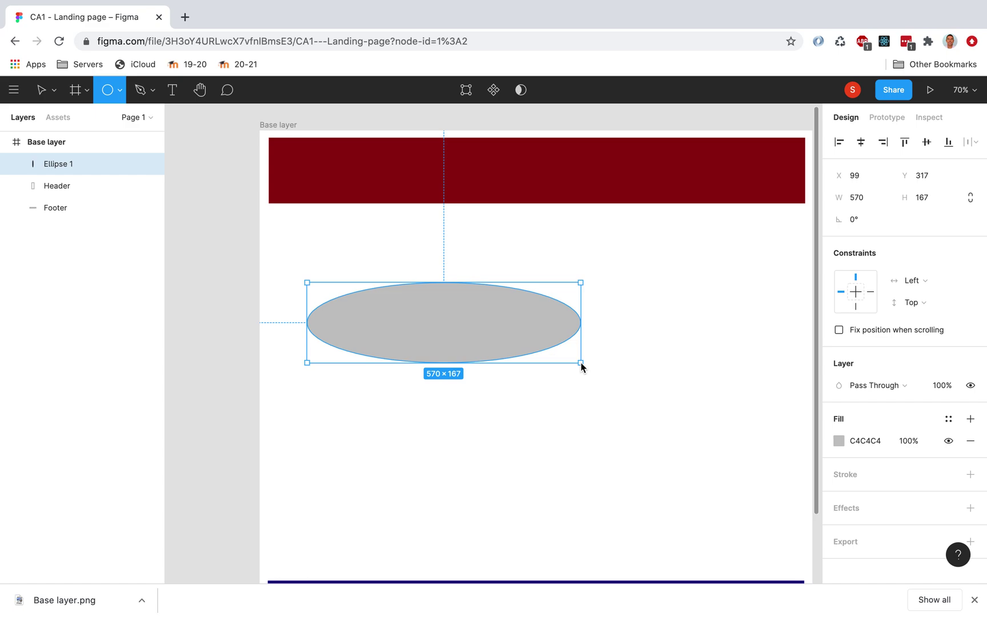
{"action": "mouse_move", "coordinate": [582, 366]}
{"action": "left_mouse_down"}
{"action": "mouse_move", "coordinate": [546, 384]}
{"action": "mouse_move", "coordinate": [384, 312]}
{"action": "mouse_move", "coordinate": [382, 361]}
{"action": "mouse_move", "coordinate": [428, 407]}
{"action": "left_mouse_up"}
{"action": "left_click_drag", "start_coordinate": [391, 352], "coordinate": [357, 396]}
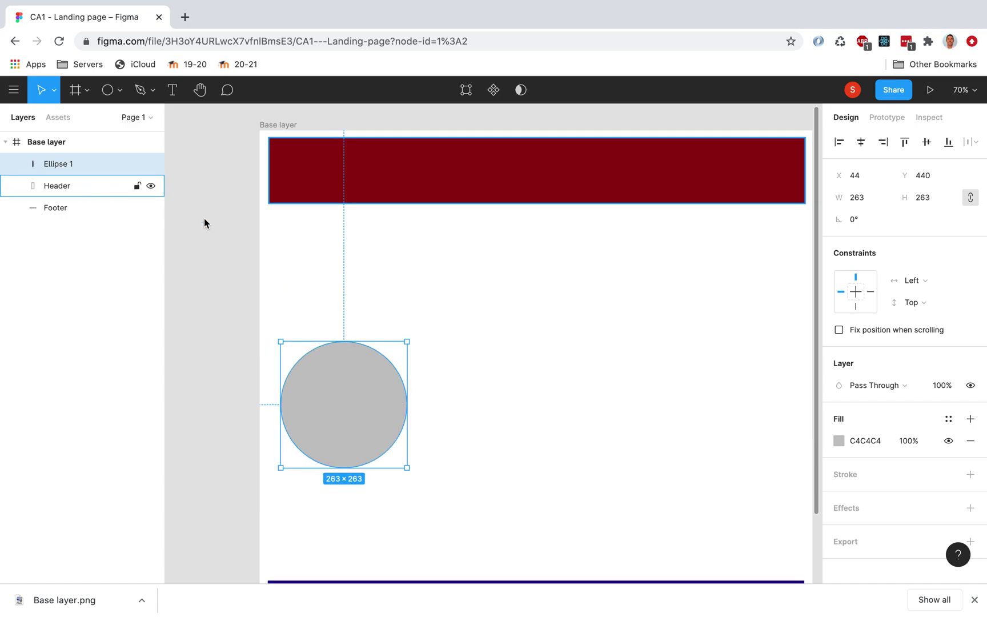
Paste two copies of the circle and arrange all three in an evenly spaced row at Y 440
{"action": "key", "text": "super+v"}
{"action": "left_click_drag", "start_coordinate": [370, 404], "coordinate": [524, 404]}
{"action": "key", "text": "super+v"}
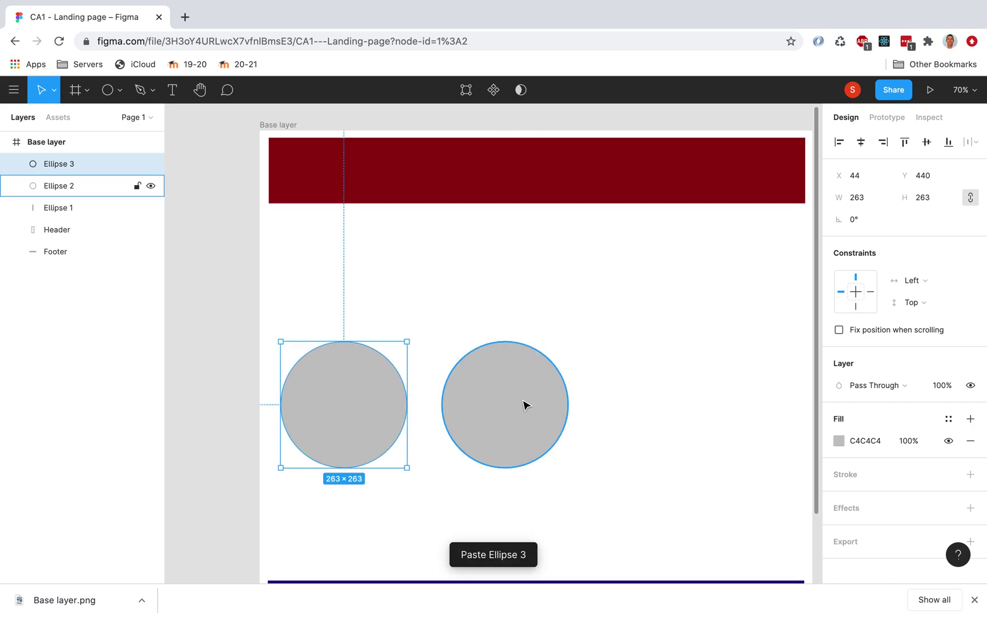
{"action": "left_click_drag", "start_coordinate": [361, 404], "coordinate": [736, 406]}
{"action": "left_click", "coordinate": [501, 394]}
{"action": "left_click_drag", "start_coordinate": [501, 393], "coordinate": [529, 393]}
{"action": "left_click", "coordinate": [540, 488]}
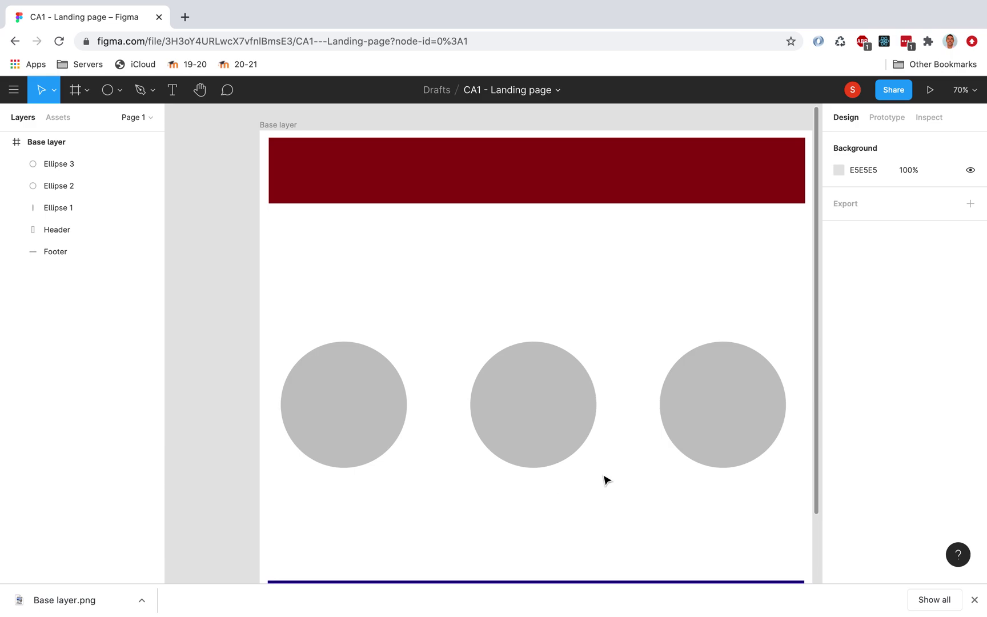
Select all three circles and nudge the row slightly to the right
{"action": "scroll", "coordinate": [607, 479], "scroll_direction": "right", "scroll_amount": 2}
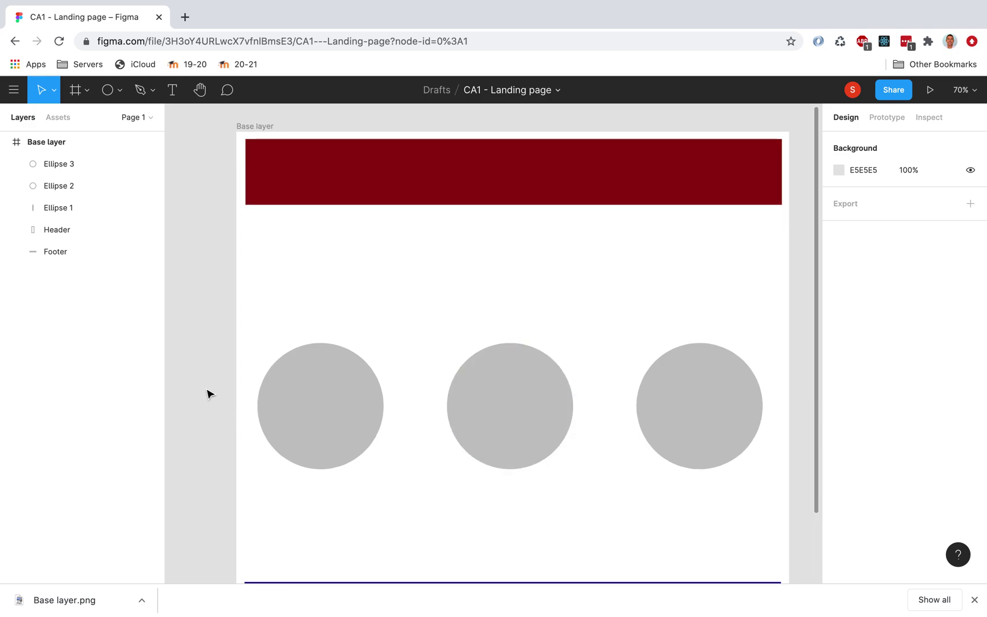
{"action": "left_click_drag", "start_coordinate": [236, 356], "coordinate": [555, 465]}
{"action": "scroll", "coordinate": [654, 467], "scroll_direction": "right", "scroll_amount": 3}
{"action": "scroll", "coordinate": [621, 447], "scroll_direction": "left", "scroll_amount": 5}
{"action": "scroll", "coordinate": [554, 469], "scroll_direction": "left", "scroll_amount": 1}
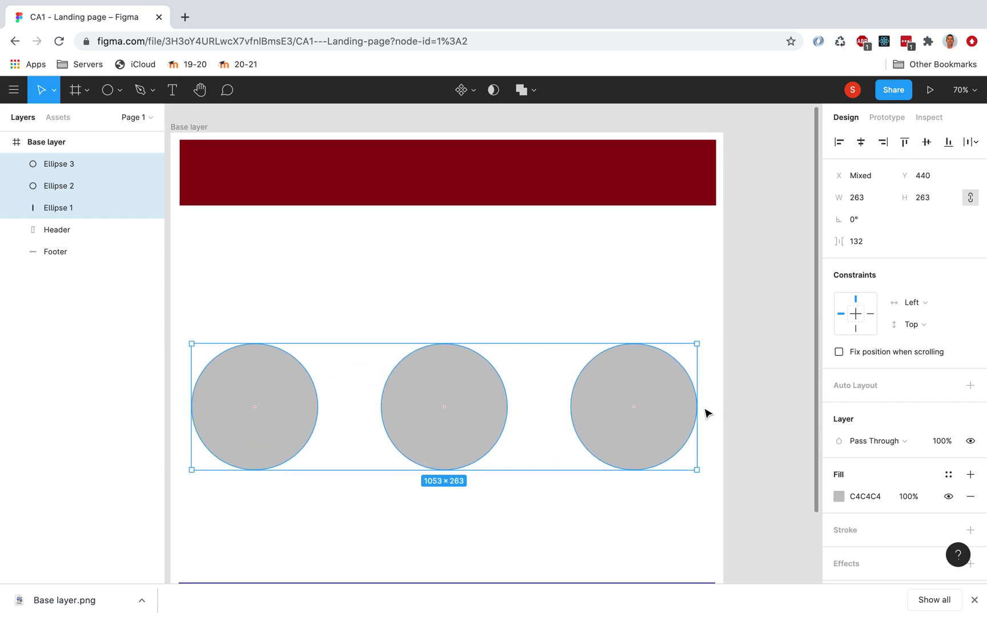
{"action": "key", "text": "Right"}
{"action": "key", "text": "Right"}
{"action": "key", "text": "Right"}
{"action": "key", "text": "Right"}
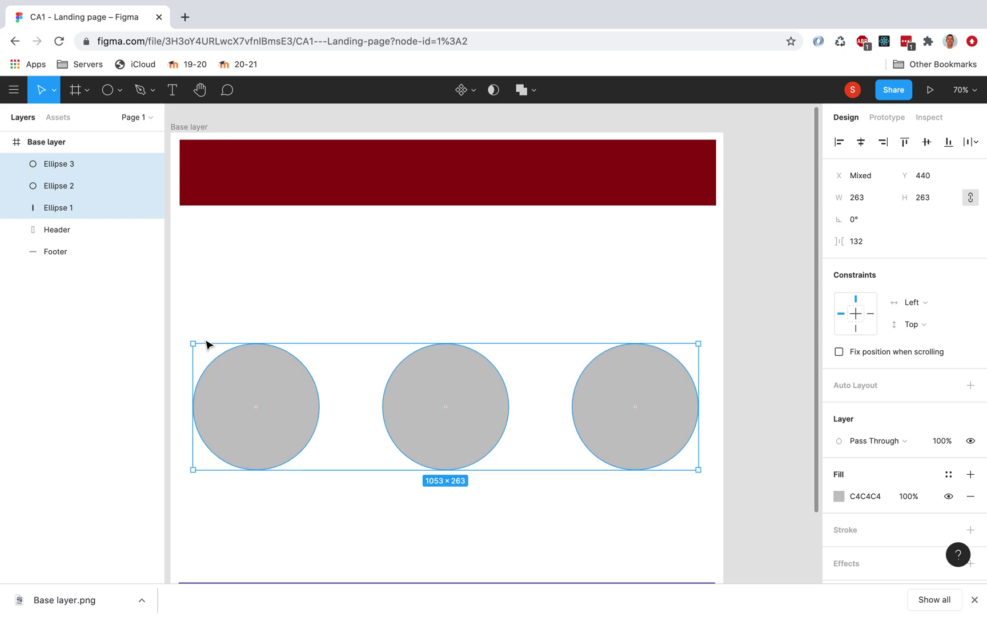
Reselect the three circles and fine-tune the row's position to about Y 441, centred between the frame's side edges
{"action": "left_click", "coordinate": [207, 344]}
{"action": "left_click", "coordinate": [212, 365]}
{"action": "left_click", "coordinate": [208, 335]}
{"action": "left_click_drag", "start_coordinate": [207, 337], "coordinate": [616, 435]}
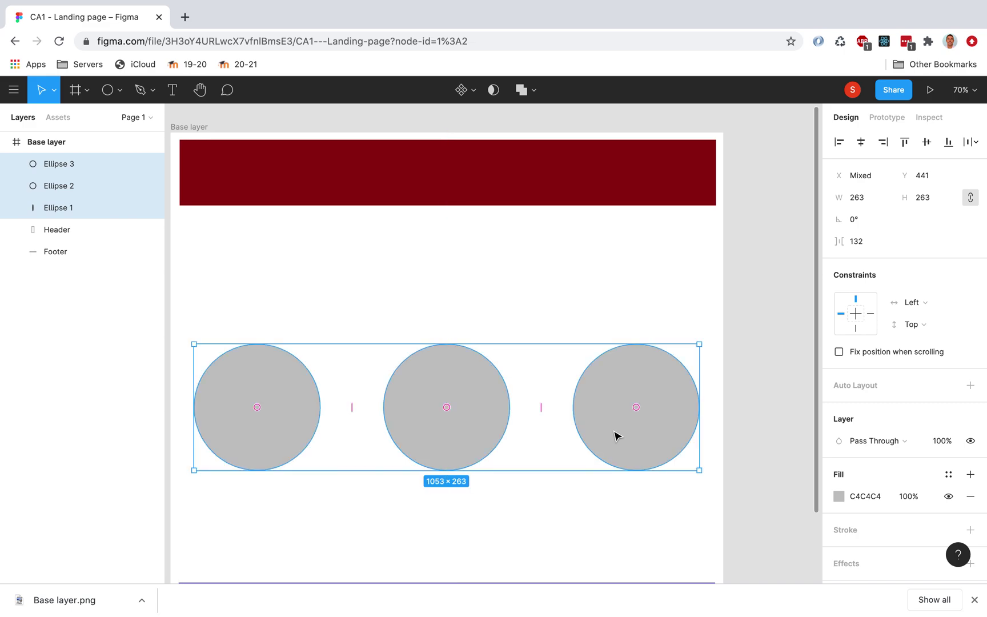
{"action": "left_click", "coordinate": [514, 507]}
{"action": "scroll", "coordinate": [514, 503], "scroll_direction": "down", "scroll_amount": 5}
{"action": "scroll", "coordinate": [513, 497], "scroll_direction": "up", "scroll_amount": 3}
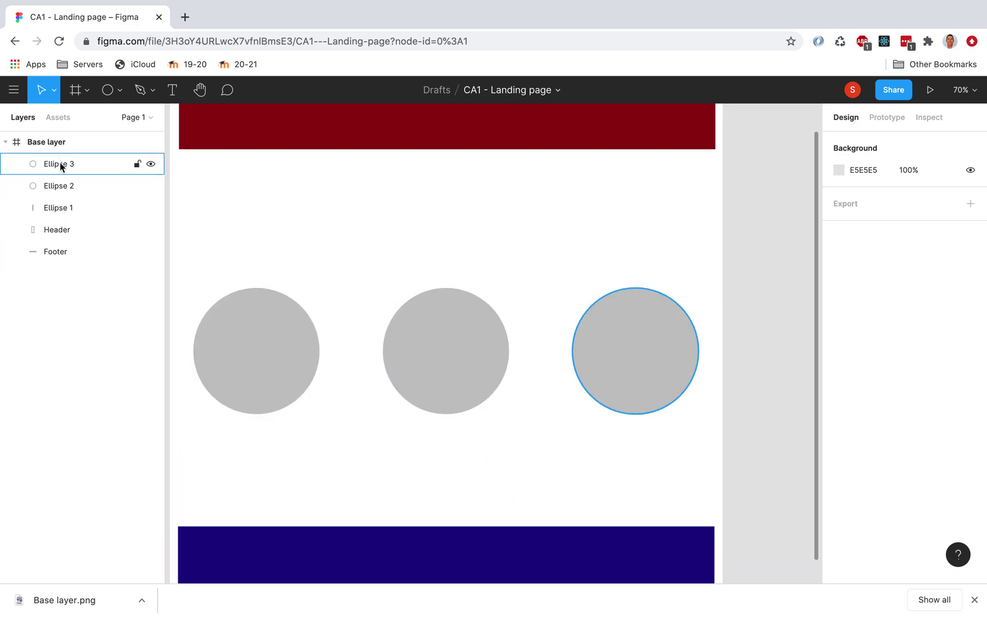
Rename the Ellipse 1 layer, the first circle in the row, as "Circle Left"
{"action": "left_click", "coordinate": [57, 209]}
{"action": "double_click", "coordinate": [60, 209]}
{"action": "type", "text": "Circle1"}
{"action": "key", "text": "BackSpace"}
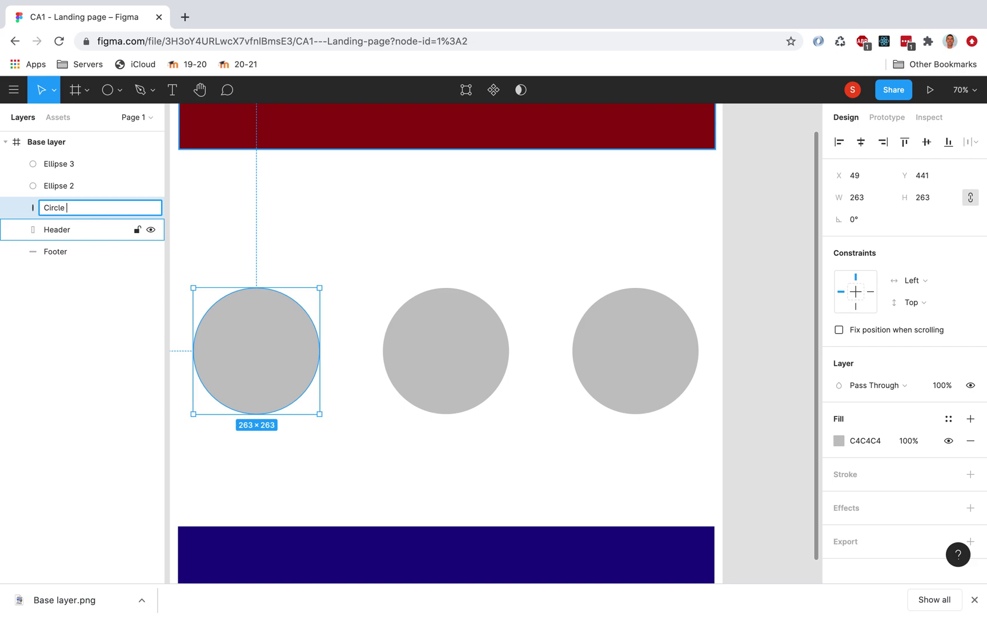
{"action": "type", "text": "Left"}
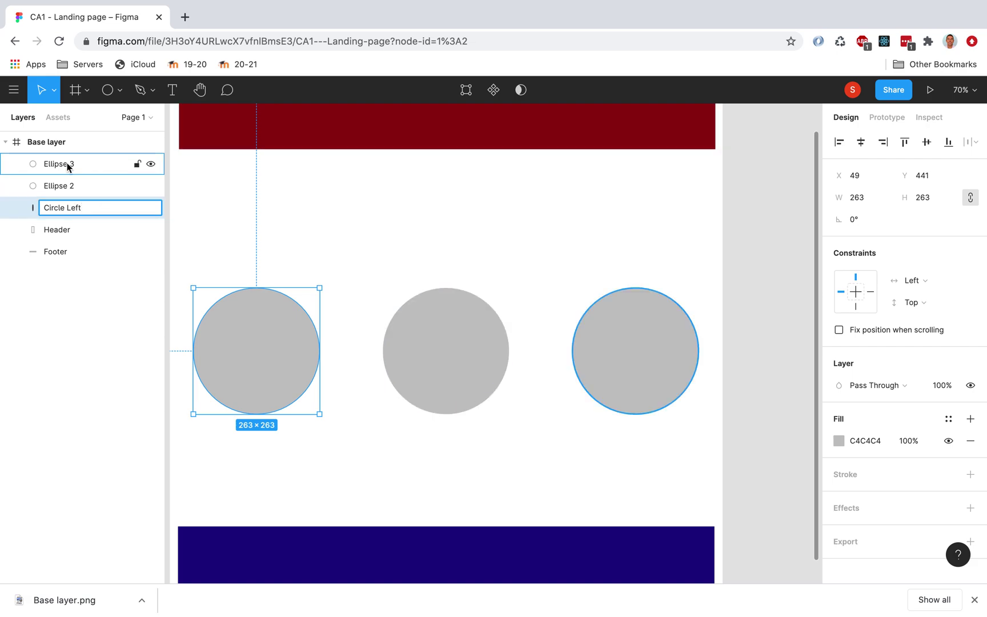
Rename the Ellipse 2 layer as "Circle middle" and the Ellipse 3 layer as "Circle right"
{"action": "left_click", "coordinate": [66, 187]}
{"action": "double_click", "coordinate": [65, 186]}
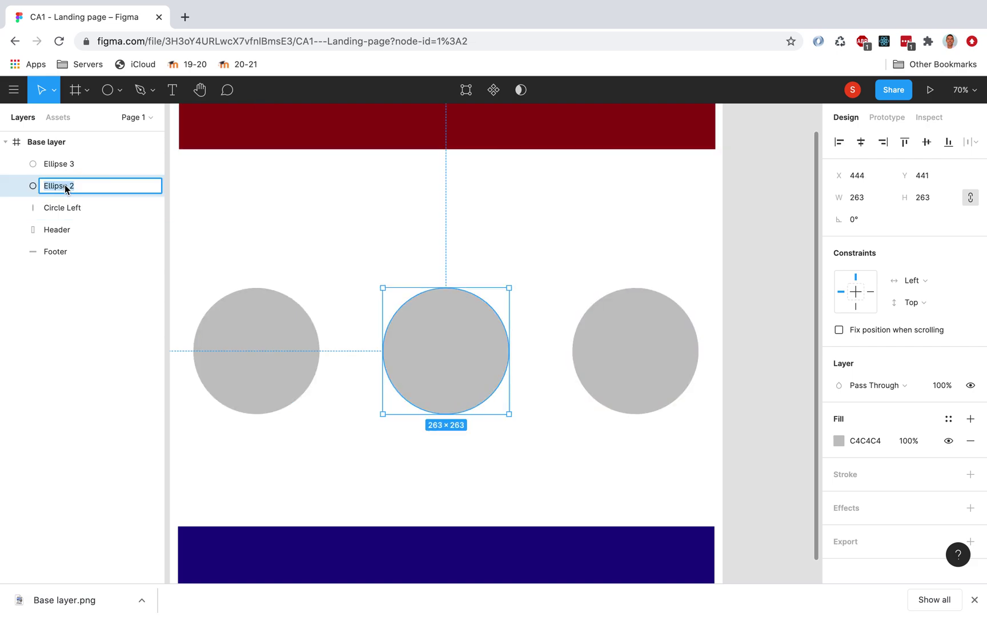
{"action": "type", "text": "Circle middle"}
{"action": "left_click", "coordinate": [65, 164]}
{"action": "double_click", "coordinate": [68, 165]}
{"action": "type", "text": "Ci"}
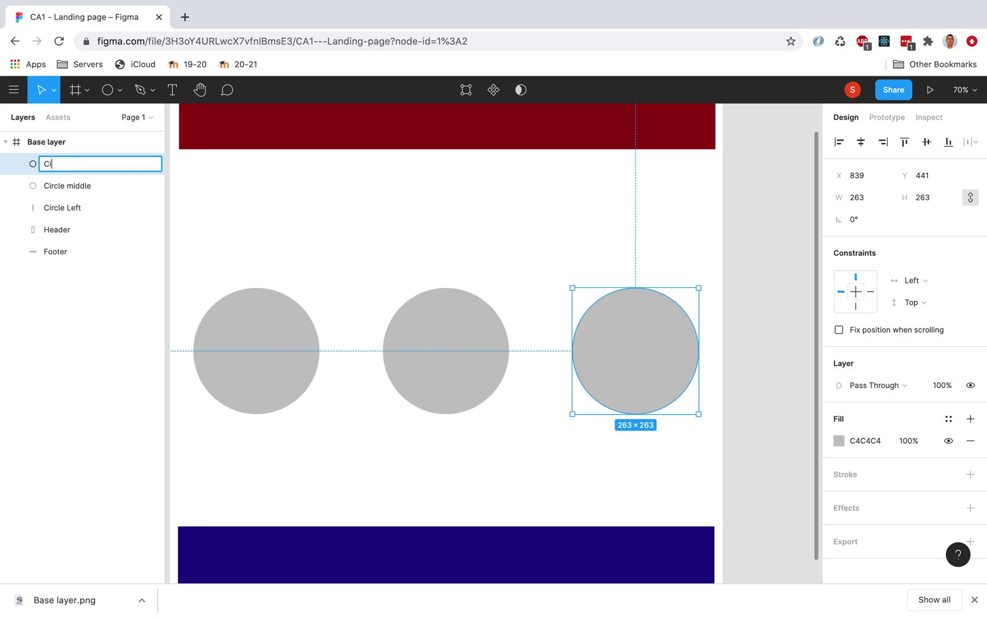
{"action": "type", "text": "rcle right"}
{"action": "left_click", "coordinate": [74, 313]}
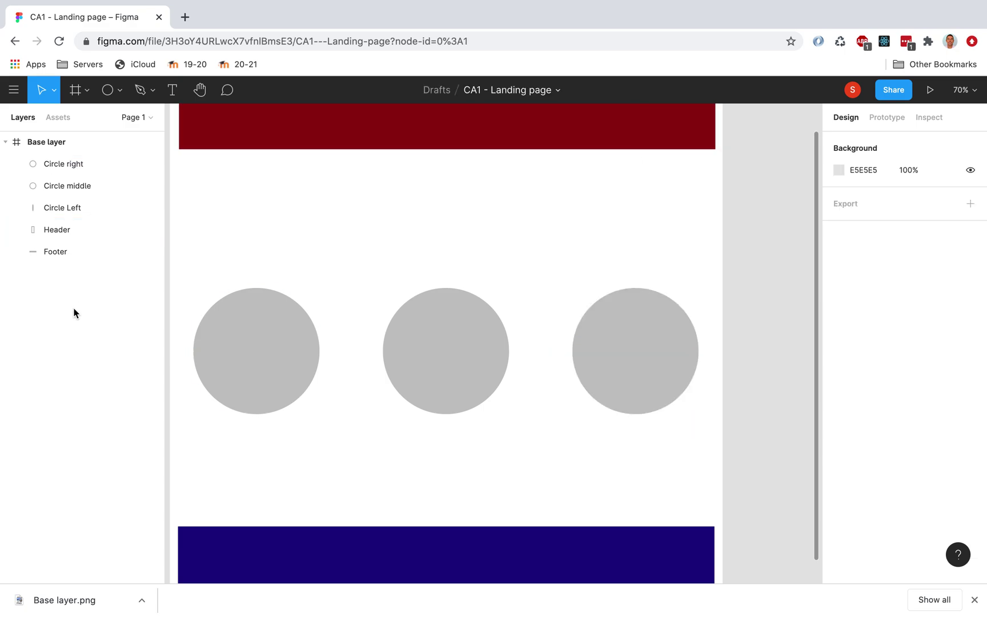
Reorder the layers inside Base layer to Header, Circle Left, Circle middle, Circle right, Footer
{"action": "left_click", "coordinate": [50, 232]}
{"action": "left_click_drag", "start_coordinate": [49, 232], "coordinate": [54, 160]}
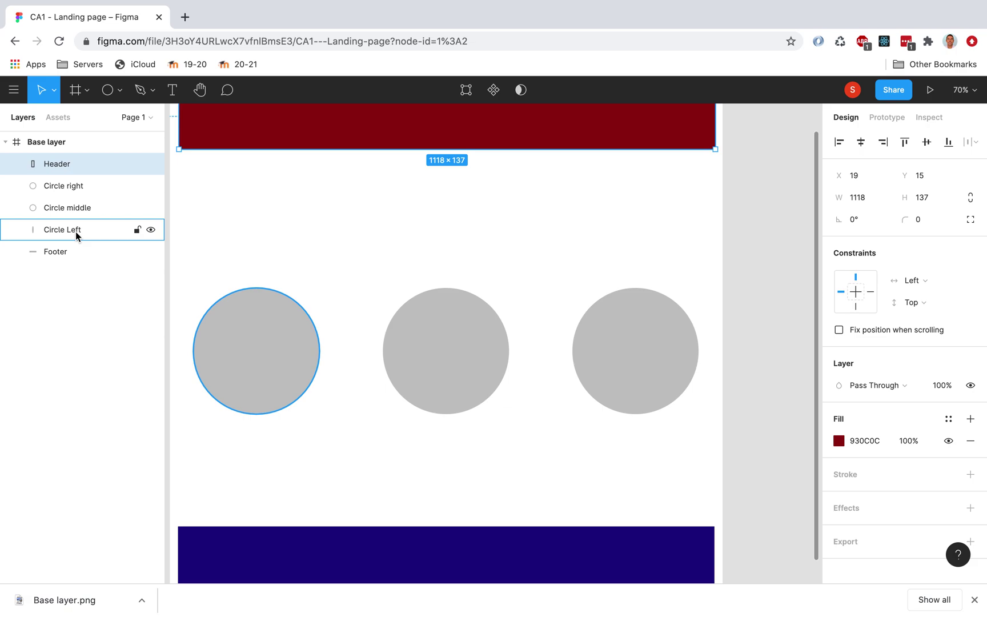
{"action": "left_click_drag", "start_coordinate": [73, 229], "coordinate": [78, 184]}
{"action": "left_click_drag", "start_coordinate": [80, 231], "coordinate": [80, 206]}
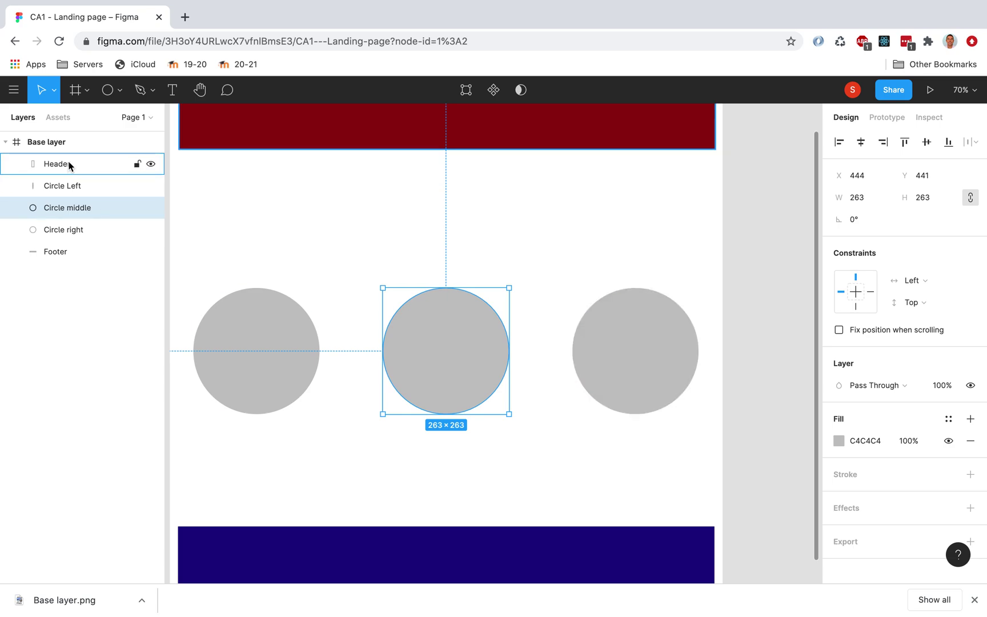